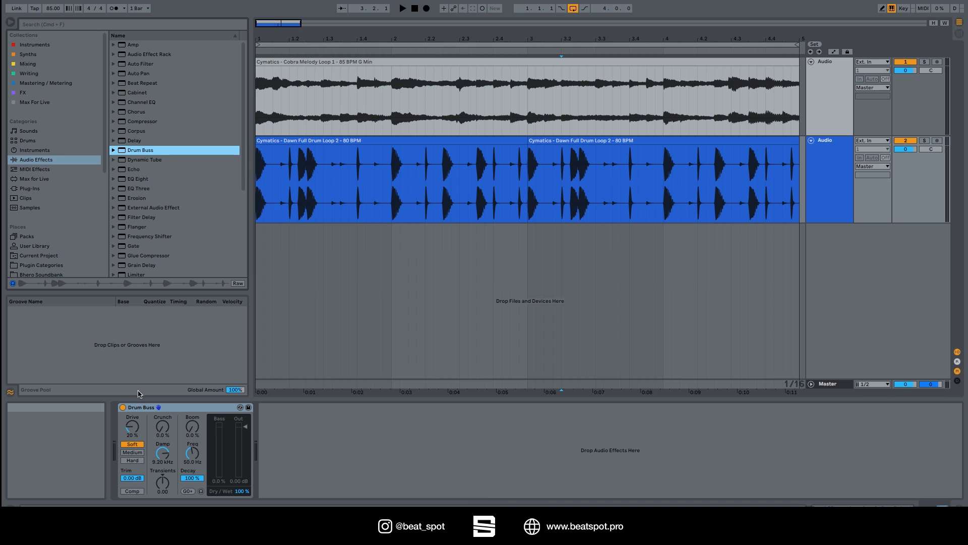
Bypass the Drum Buss device and play both loops to hear them unprocessed.
{"action": "left_click", "coordinate": [122, 408]}
{"action": "left_click", "coordinate": [276, 137]}
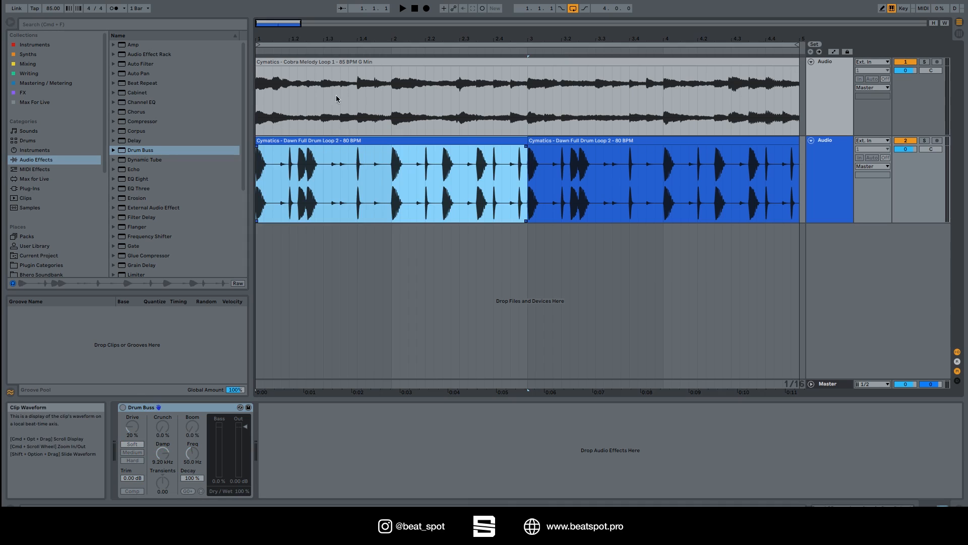
{"action": "left_click", "coordinate": [296, 90]}
{"action": "left_click", "coordinate": [281, 140]}
{"action": "key", "text": "space"}
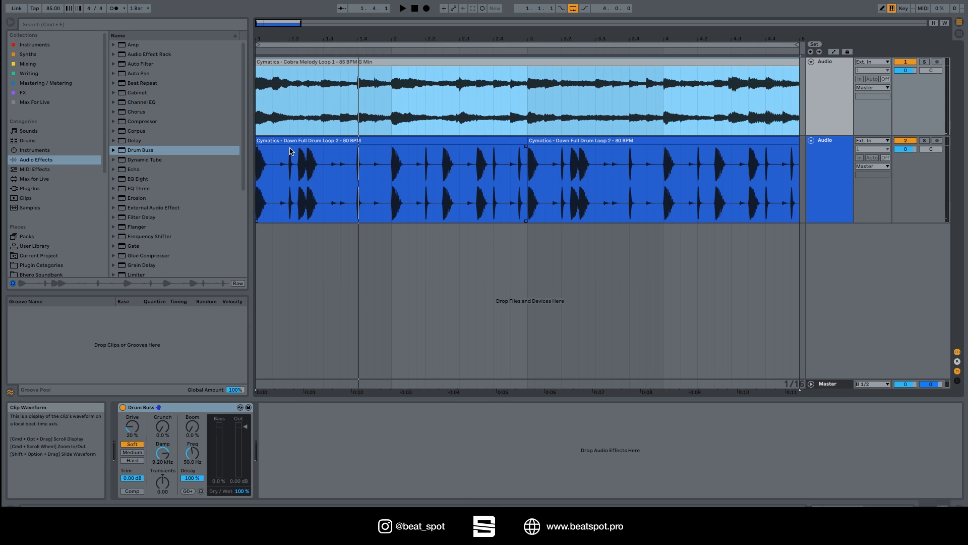
{"action": "key", "text": "space"}
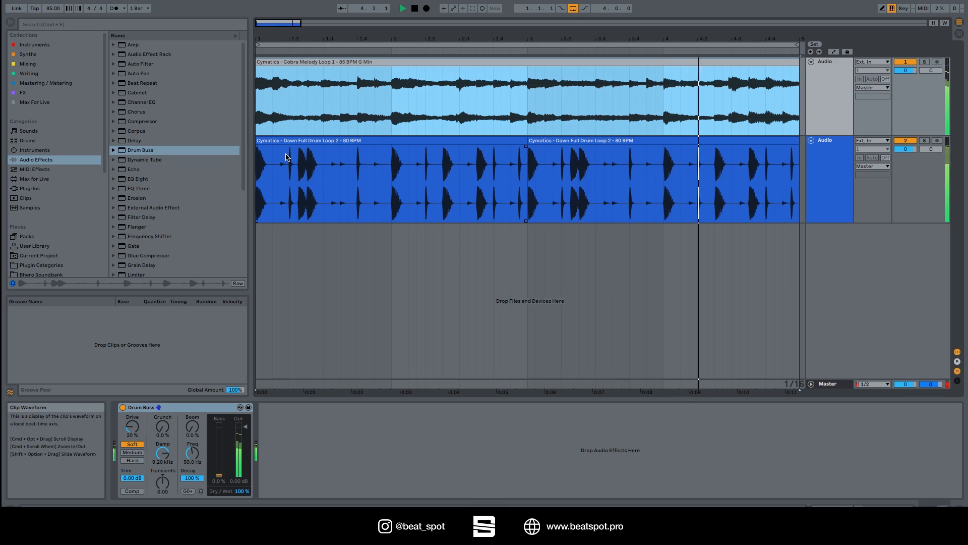
{"action": "key", "text": "space"}
Select the drum loop track and reactivate its Drum Buss device.
{"action": "left_click", "coordinate": [822, 190]}
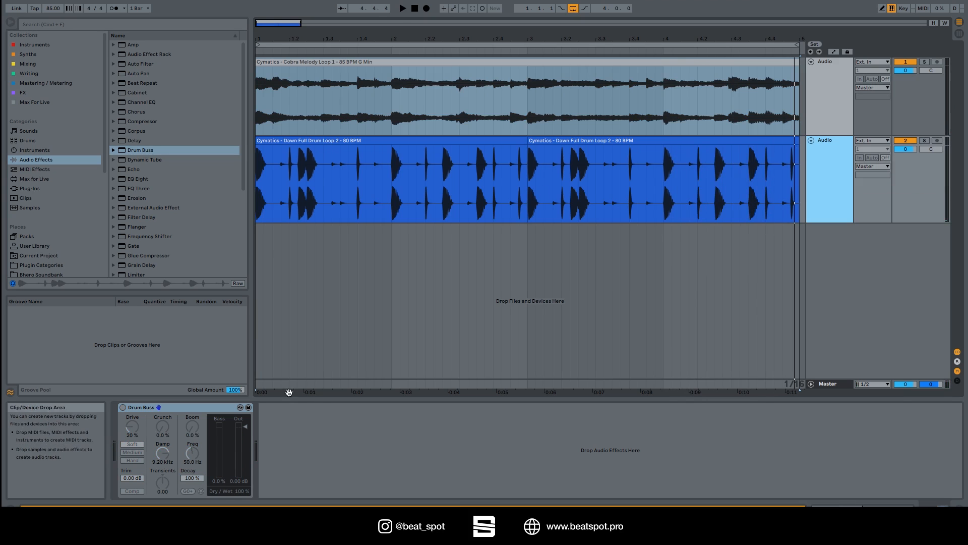
{"action": "left_click", "coordinate": [834, 99]}
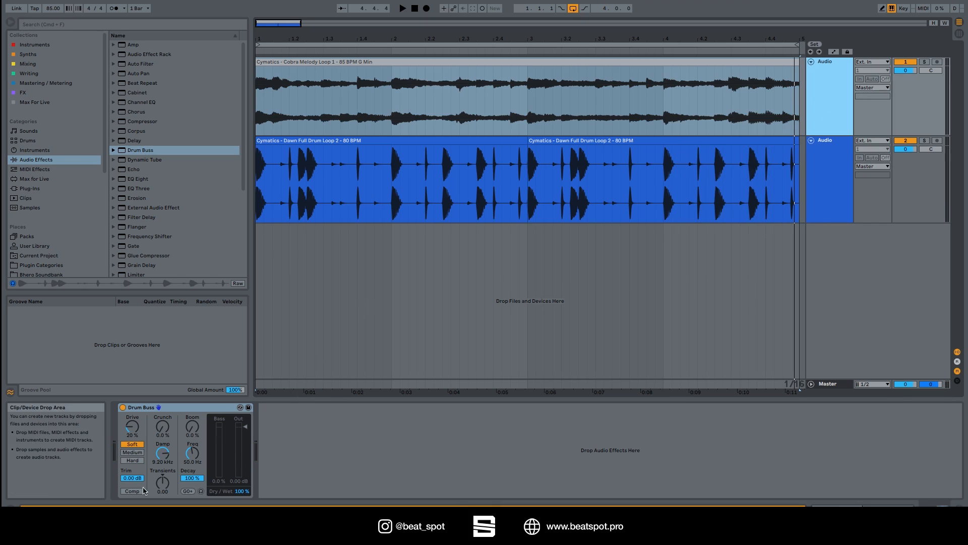
{"action": "left_click", "coordinate": [123, 407]}
{"action": "left_click", "coordinate": [811, 199]}
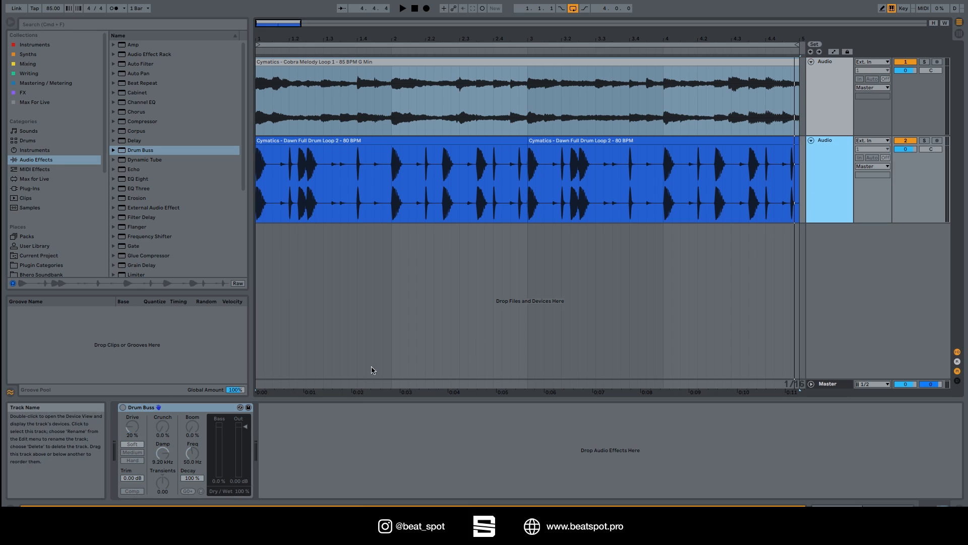
{"action": "left_click", "coordinate": [123, 407]}
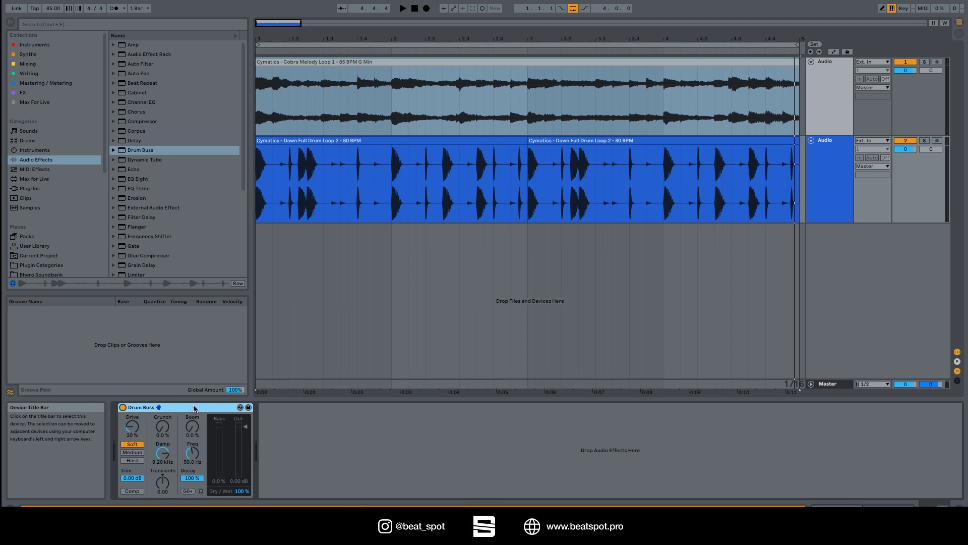
Solo the drum track and play it while switching the Drum Buss off and back on.
{"action": "left_click", "coordinate": [923, 141]}
{"action": "key", "text": "space"}
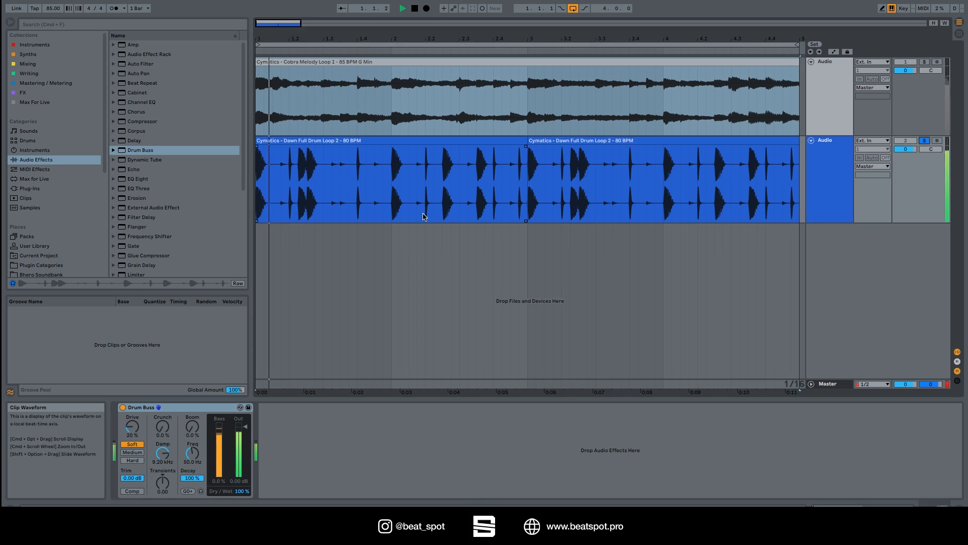
{"action": "left_click", "coordinate": [123, 408]}
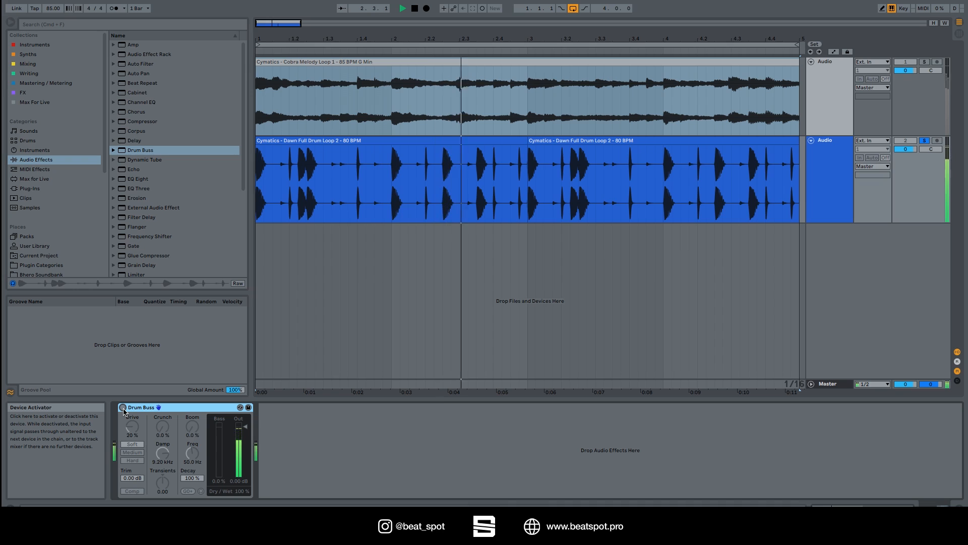
{"action": "key", "text": "space"}
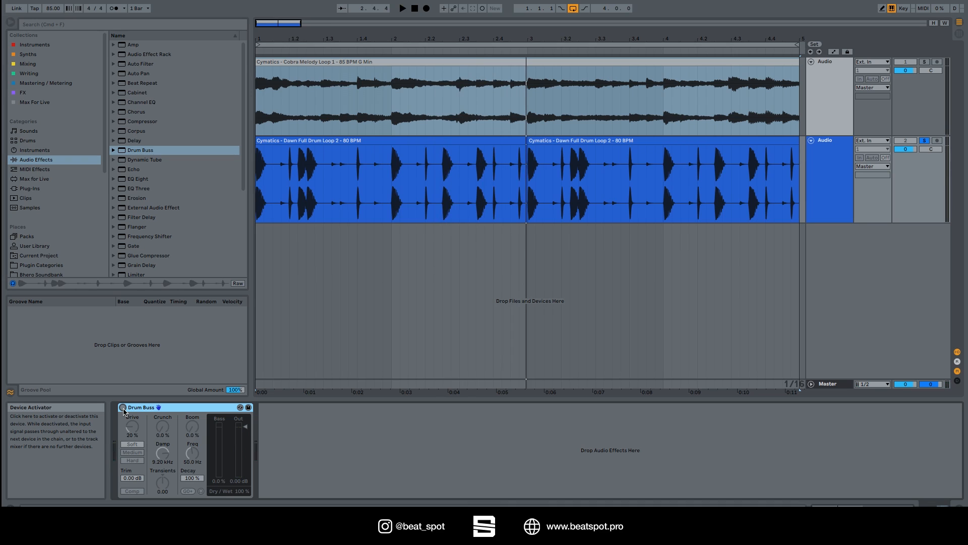
{"action": "left_click", "coordinate": [123, 408]}
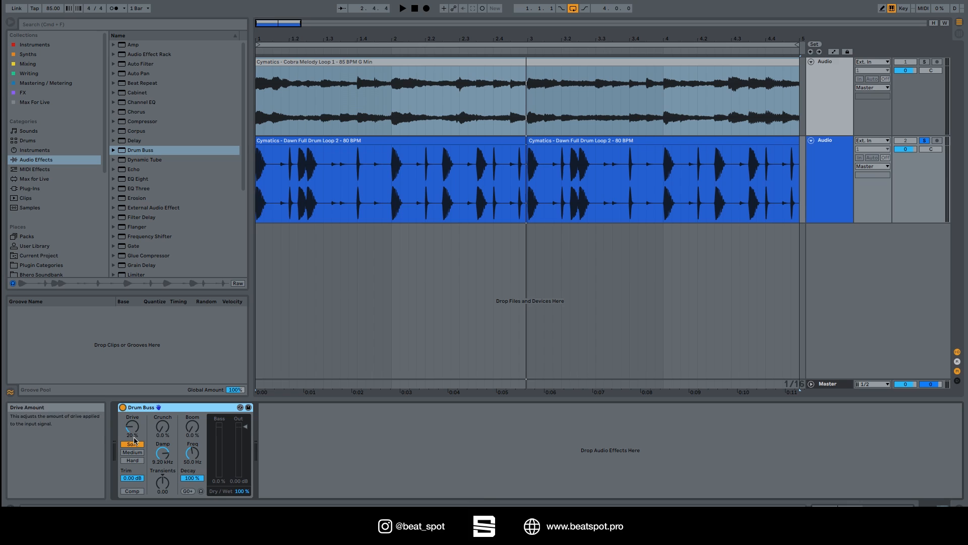
Raise Drive to about 51% and switch the distortion type to Hard.
{"action": "left_click_drag", "start_coordinate": [136, 435], "coordinate": [136, 433]}
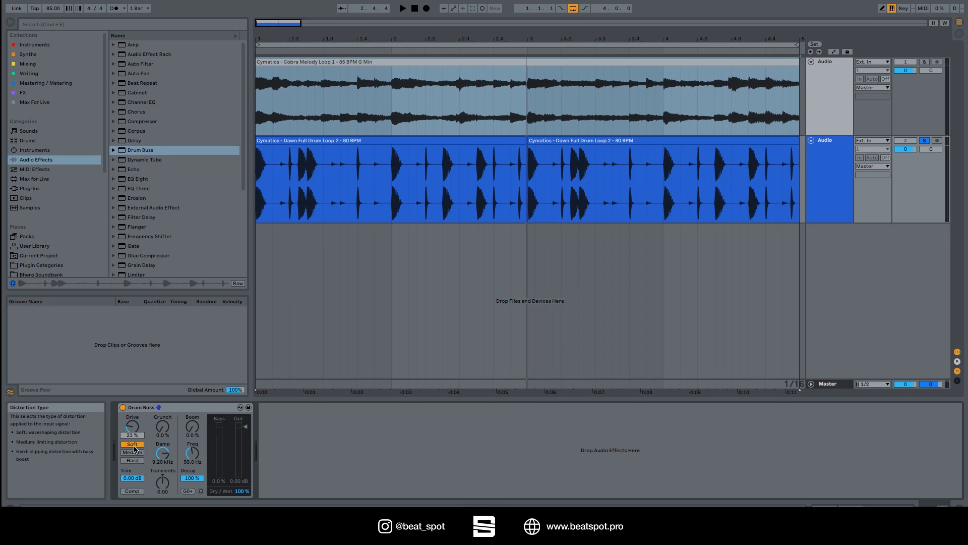
{"action": "left_click", "coordinate": [133, 453]}
{"action": "left_click", "coordinate": [132, 460]}
{"action": "left_click", "coordinate": [132, 444]}
{"action": "left_click_drag", "start_coordinate": [132, 426], "coordinate": [132, 404]}
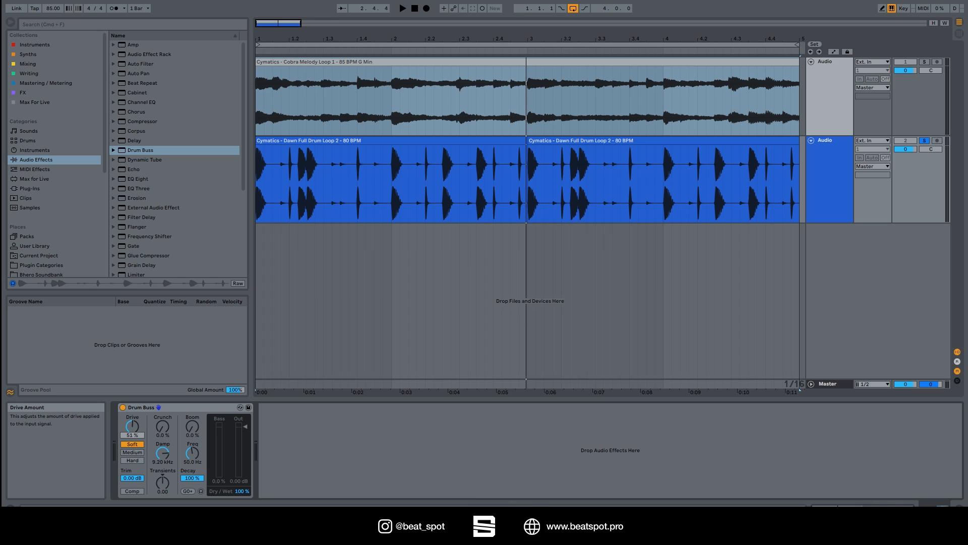
{"action": "left_click", "coordinate": [131, 452]}
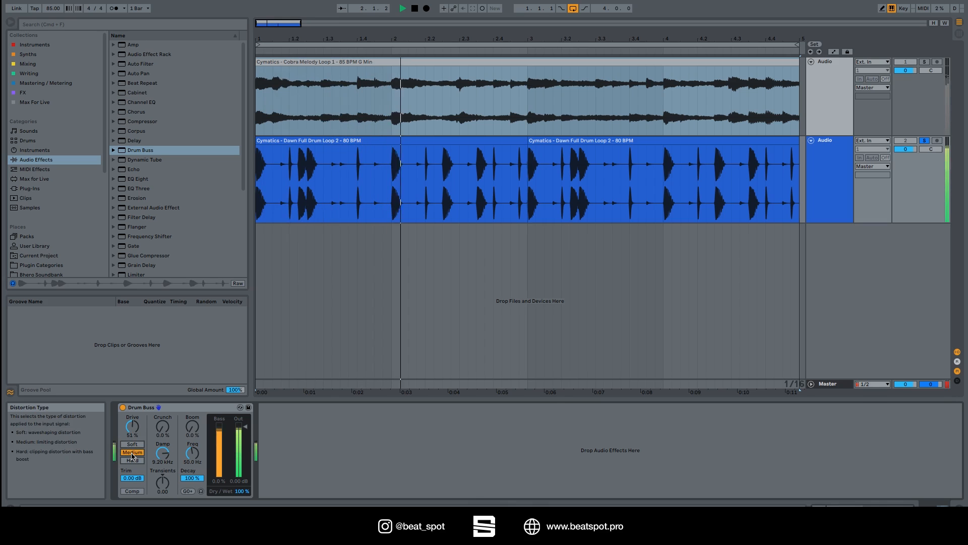
{"action": "left_click", "coordinate": [130, 461]}
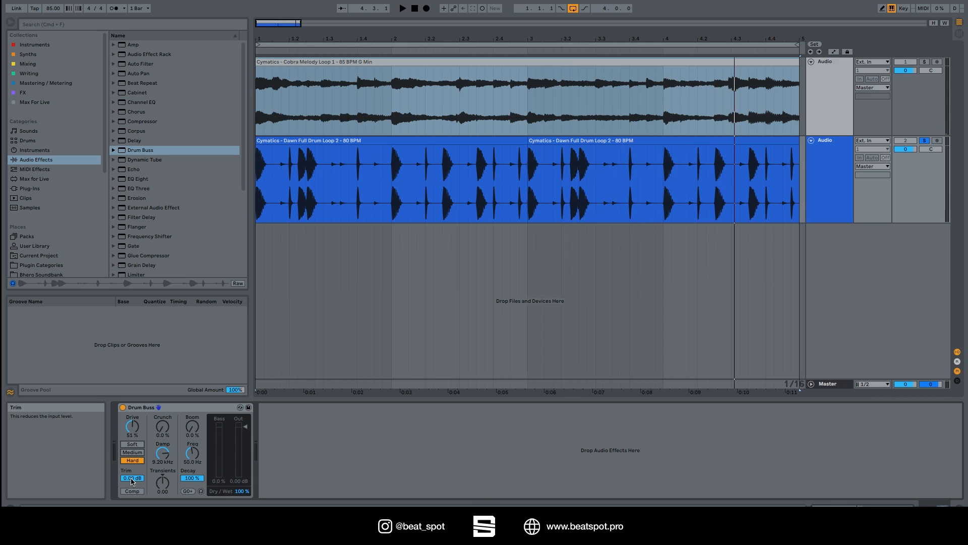
Play the drum loop and lower Drive to about 28%.
{"action": "key", "text": "space"}
{"action": "mouse_move", "coordinate": [132, 479]}
{"action": "left_mouse_down"}
{"action": "mouse_move", "coordinate": [132, 500]}
{"action": "mouse_move", "coordinate": [132, 478]}
{"action": "left_mouse_up"}
{"action": "key", "text": "space"}
{"action": "key", "text": "space"}
{"action": "key", "text": "space"}
{"action": "key", "text": "space"}
{"action": "left_click_drag", "start_coordinate": [132, 428], "coordinate": [132, 445]}
{"action": "key", "text": "space"}
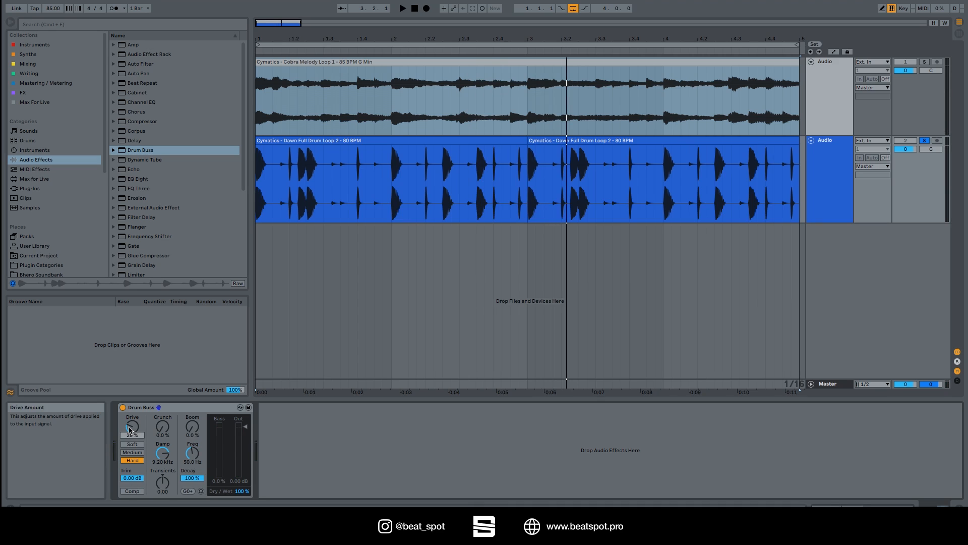
Audition the Comp switch during playback and set the distortion type back to Soft.
{"action": "left_click", "coordinate": [132, 491]}
{"action": "key", "text": "space"}
{"action": "left_click", "coordinate": [133, 491]}
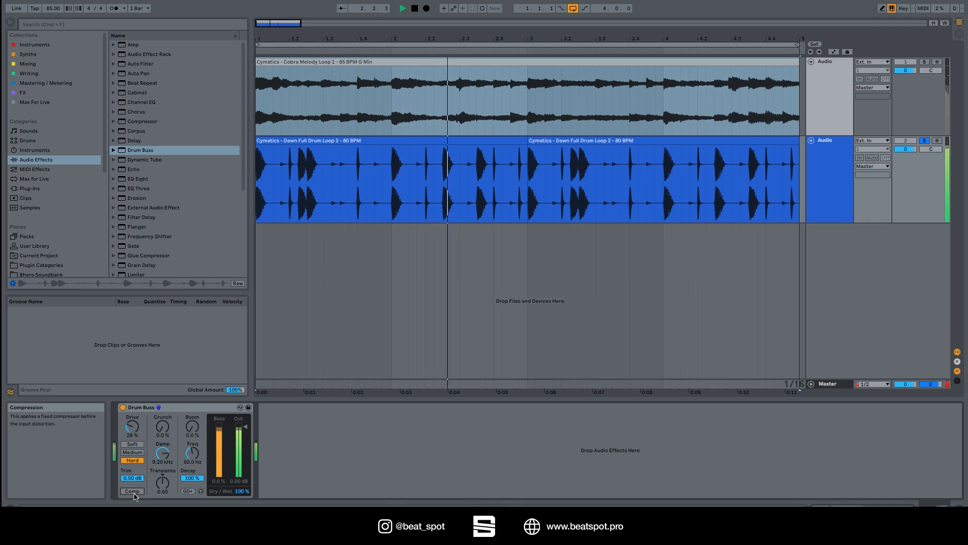
{"action": "left_click", "coordinate": [132, 491]}
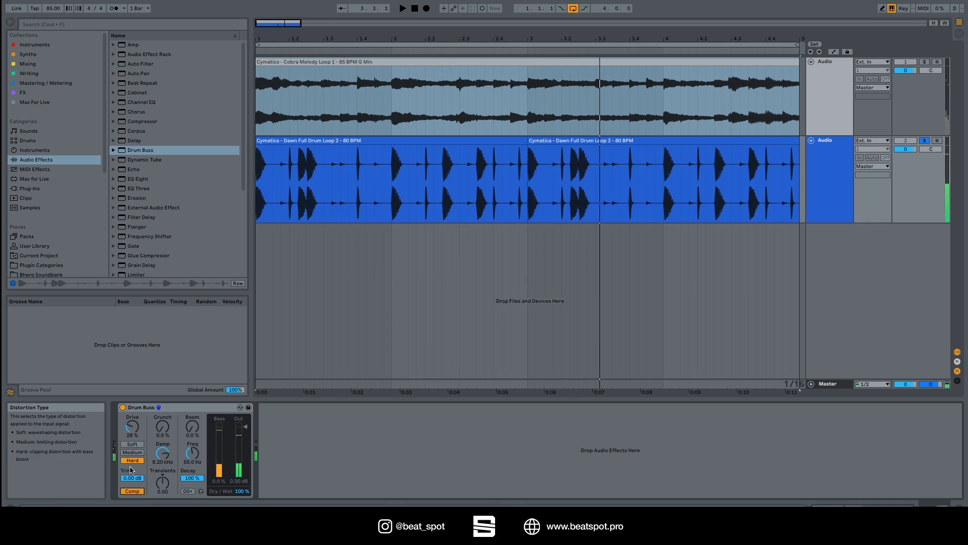
{"action": "left_click", "coordinate": [139, 491]}
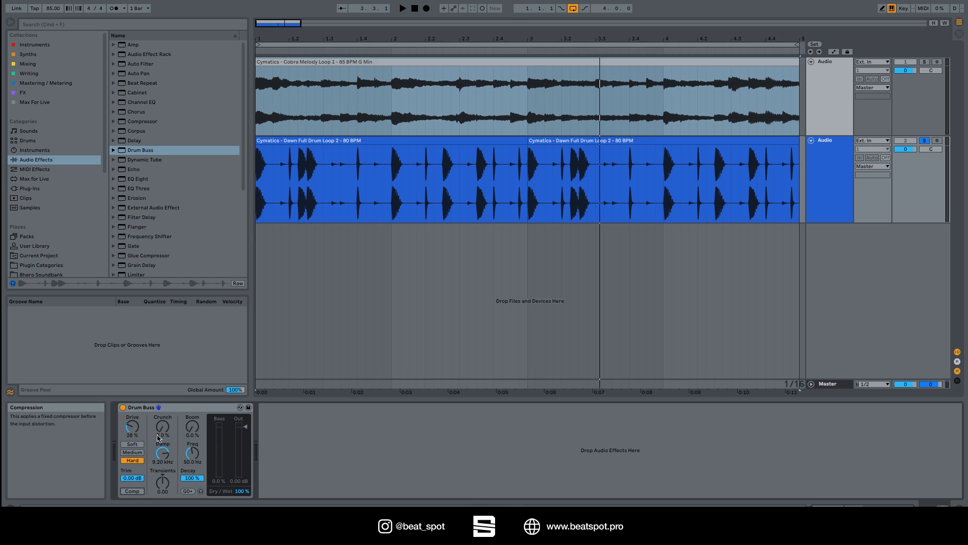
{"action": "left_click", "coordinate": [132, 444]}
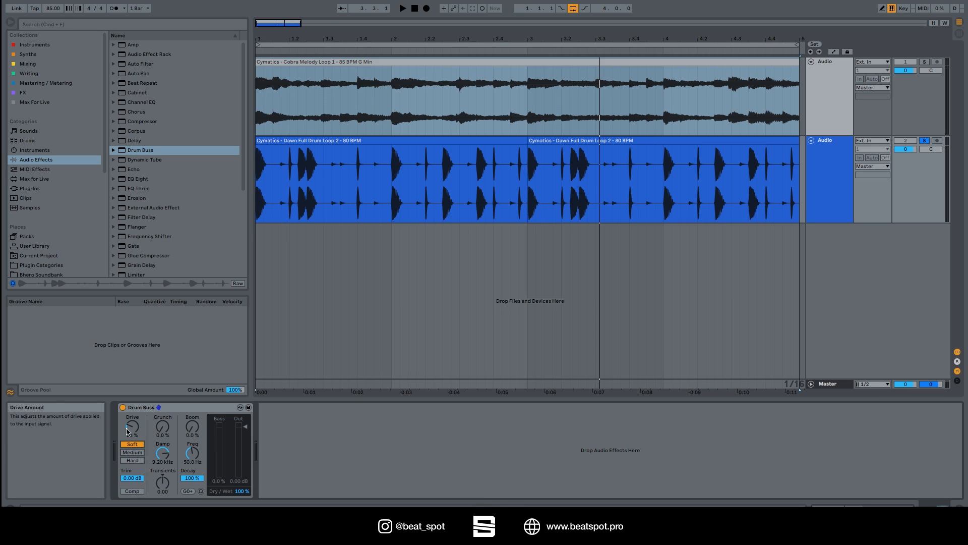
Set Drive to 27% and raise Crunch to 33% while playing the loop.
{"action": "left_click_drag", "start_coordinate": [129, 435], "coordinate": [129, 432]}
{"action": "key", "text": "space"}
{"action": "mouse_move", "coordinate": [162, 427]}
{"action": "left_mouse_down"}
{"action": "mouse_move", "coordinate": [163, 399]}
{"action": "mouse_move", "coordinate": [163, 408]}
{"action": "left_mouse_up"}
{"action": "key", "text": "space"}
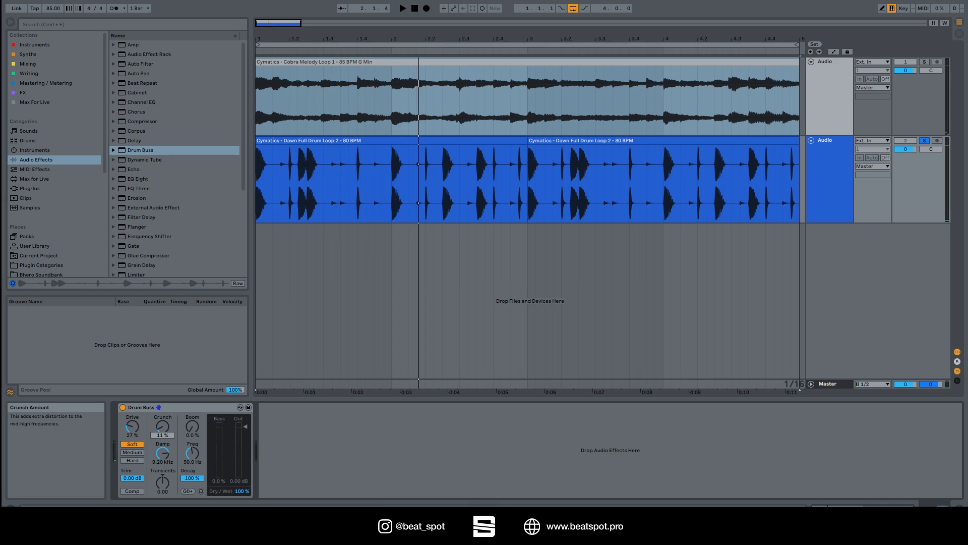
{"action": "key", "text": "space"}
{"action": "mouse_move", "coordinate": [163, 426]}
{"action": "left_mouse_down"}
{"action": "mouse_move", "coordinate": [163, 395]}
{"action": "mouse_move", "coordinate": [163, 415]}
{"action": "left_mouse_up"}
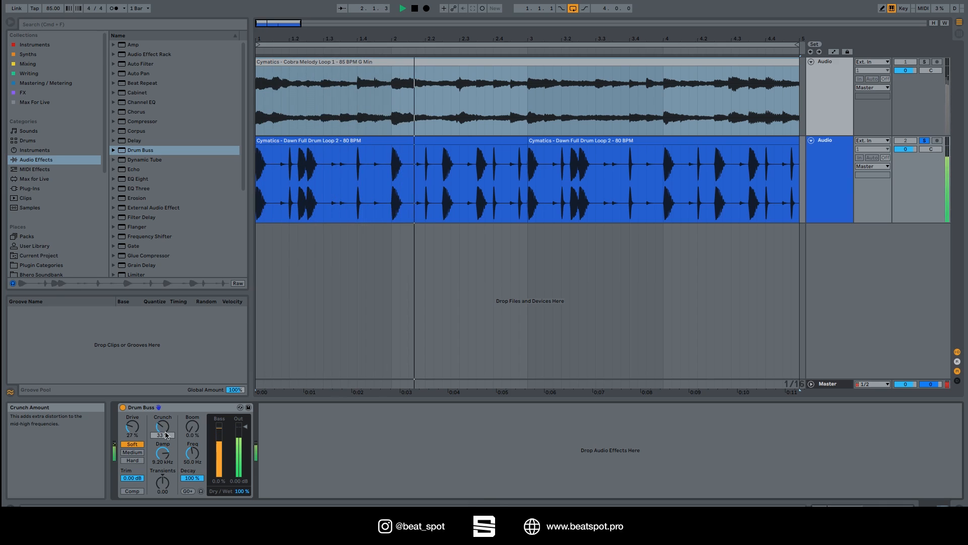
Adjust the Damp frequency to about 6.07 kHz while auditioning the loop.
{"action": "left_click_drag", "start_coordinate": [160, 457], "coordinate": [160, 466]}
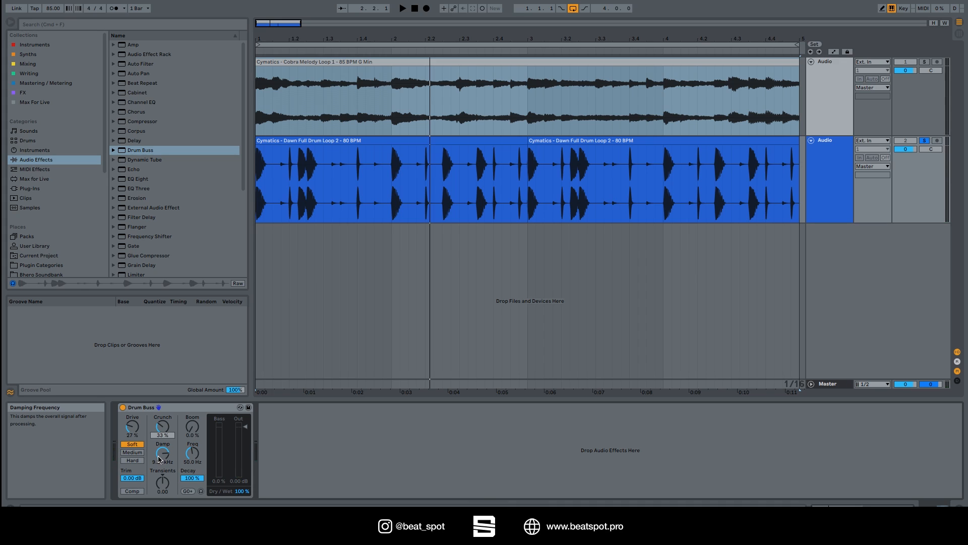
{"action": "left_click_drag", "start_coordinate": [160, 460], "coordinate": [160, 482]}
{"action": "key", "text": "space"}
{"action": "key", "text": "space"}
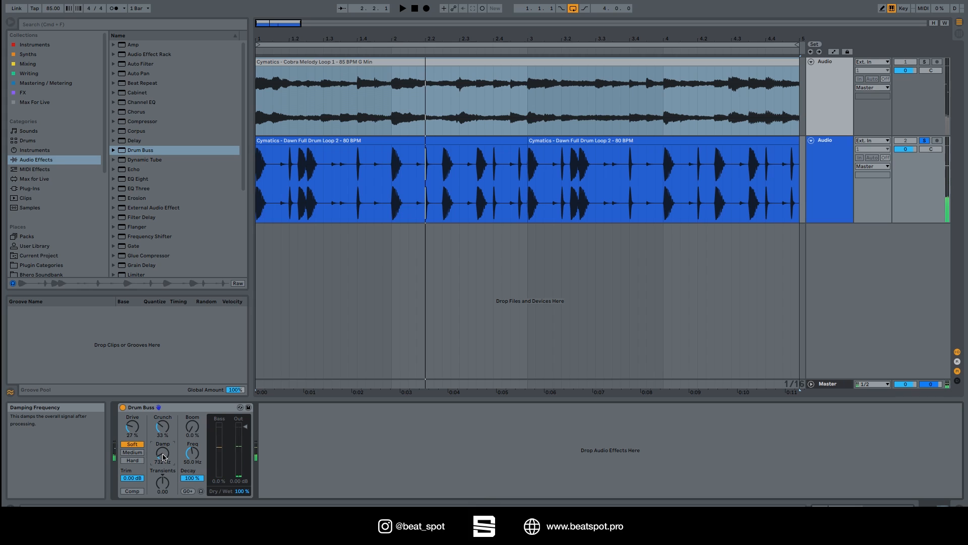
{"action": "key", "text": "space"}
{"action": "left_click_drag", "start_coordinate": [162, 456], "coordinate": [162, 435]}
{"action": "key", "text": "space"}
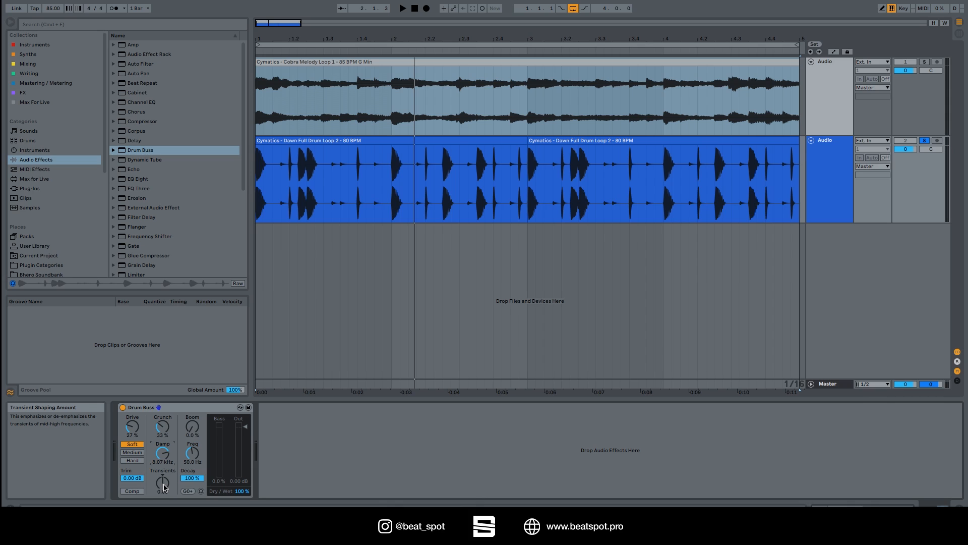
Try different Transients amounts, then return Transients to about 0.02 and Damp to 9.20 kHz.
{"action": "key", "text": "space"}
{"action": "left_click_drag", "start_coordinate": [164, 488], "coordinate": [164, 436]}
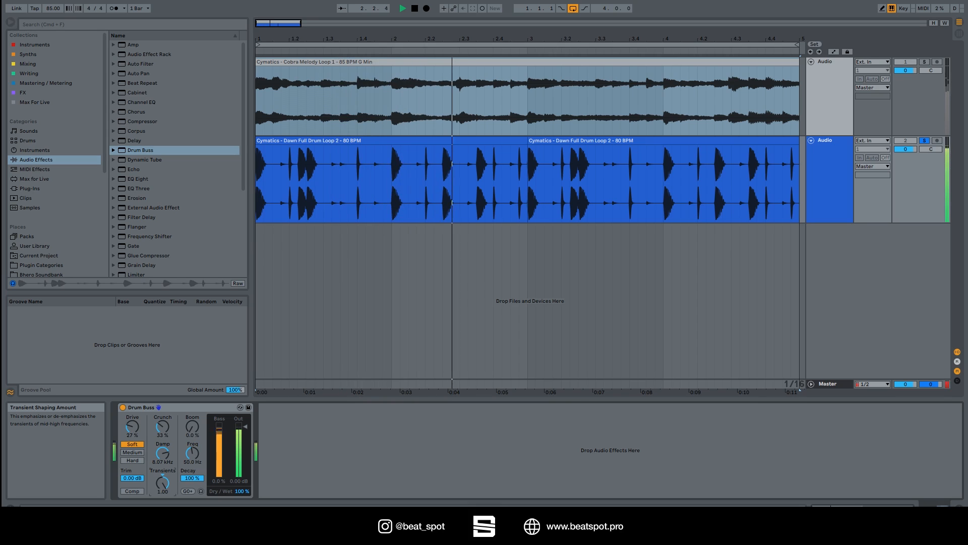
{"action": "left_click_drag", "start_coordinate": [162, 482], "coordinate": [162, 540]}
{"action": "key", "text": "space"}
{"action": "double_click", "coordinate": [164, 485]}
{"action": "left_click_drag", "start_coordinate": [162, 453], "coordinate": [162, 449]}
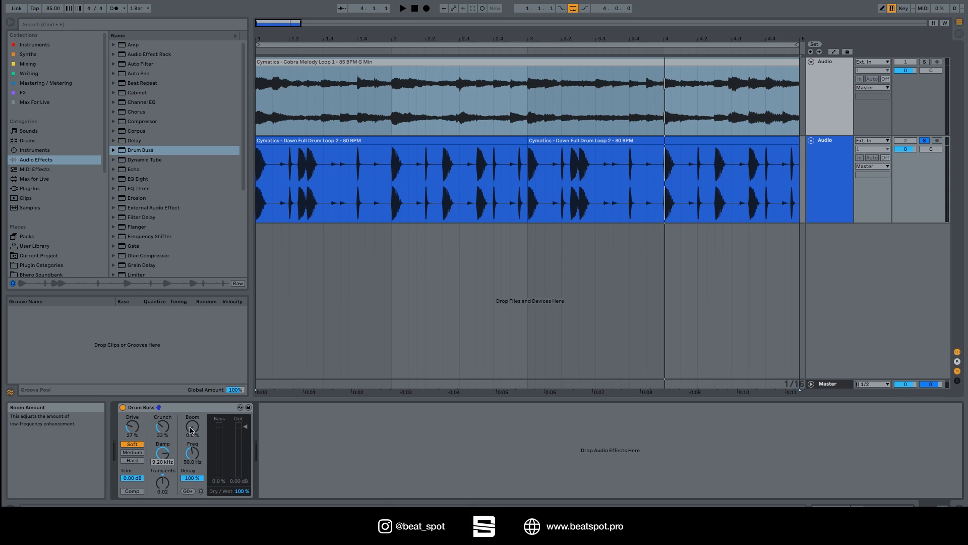
Raise Boom to about 63% and lower the Boom frequency to 37.6 Hz during playback.
{"action": "key", "text": "space"}
{"action": "left_click_drag", "start_coordinate": [196, 432], "coordinate": [195, 388]}
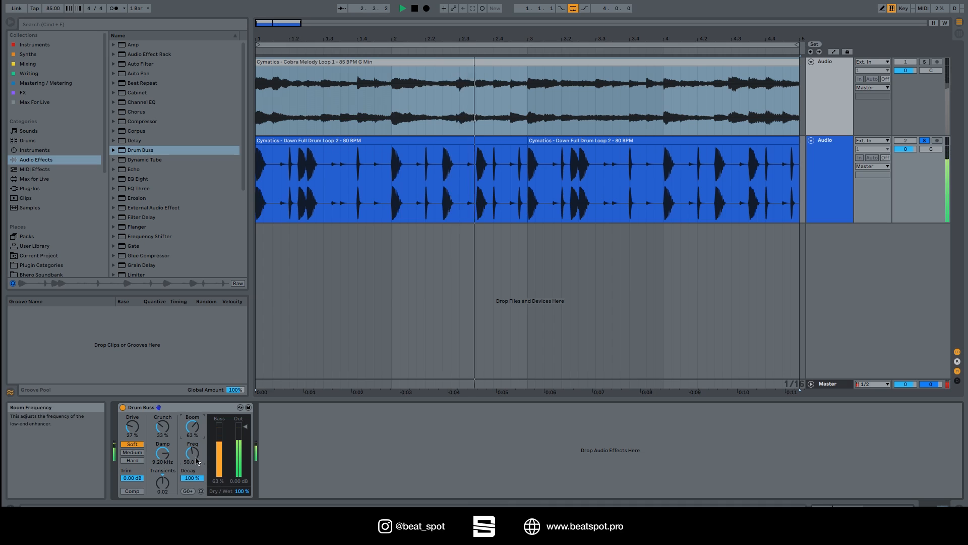
{"action": "mouse_move", "coordinate": [196, 459]}
{"action": "left_mouse_down"}
{"action": "mouse_move", "coordinate": [196, 429]}
{"action": "mouse_move", "coordinate": [196, 473]}
{"action": "left_mouse_up"}
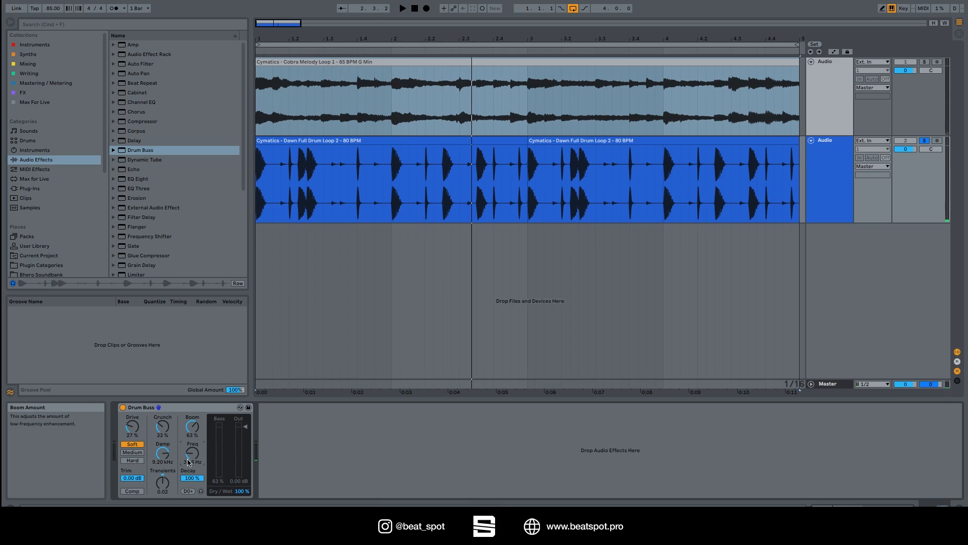
Lower the boom Decay to 19% and reduce Boom to 33%.
{"action": "left_click_drag", "start_coordinate": [193, 478], "coordinate": [192, 507]}
{"action": "key", "text": "space"}
{"action": "mouse_move", "coordinate": [192, 426]}
{"action": "left_mouse_down"}
{"action": "mouse_move", "coordinate": [193, 459]}
{"action": "mouse_move", "coordinate": [192, 442]}
{"action": "left_mouse_up"}
{"action": "key", "text": "space"}
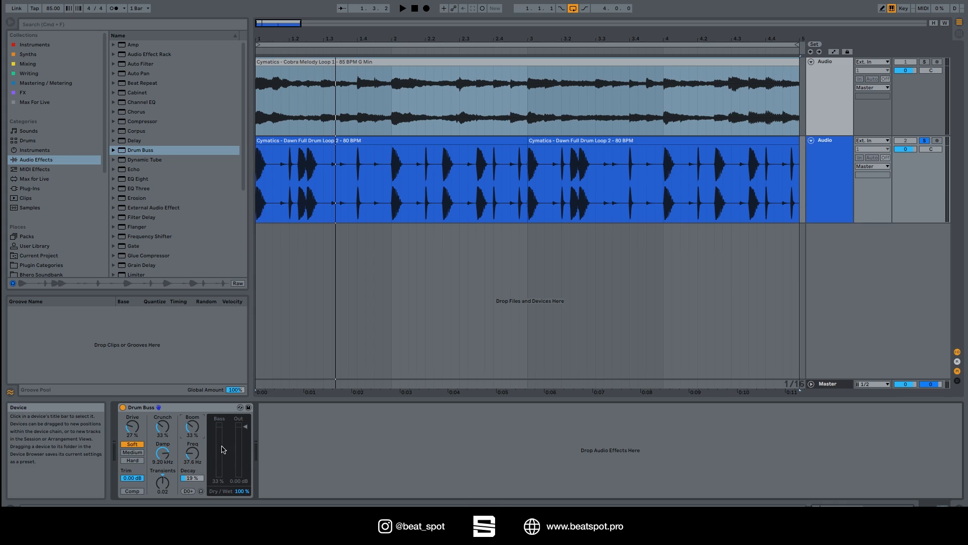
Turn Boom down to 0% while the loop plays.
{"action": "key", "text": "space"}
{"action": "left_click_drag", "start_coordinate": [192, 427], "coordinate": [192, 454]}
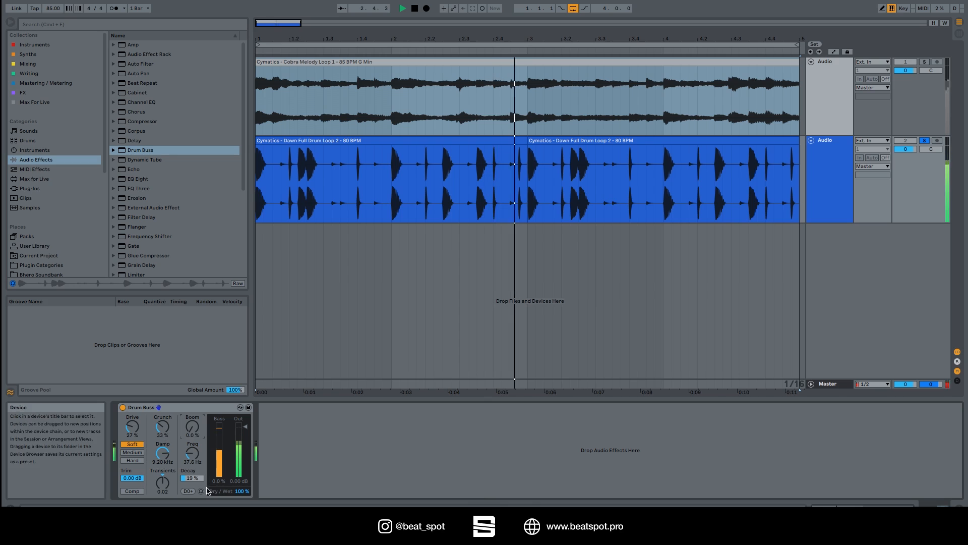
{"action": "key", "text": "space"}
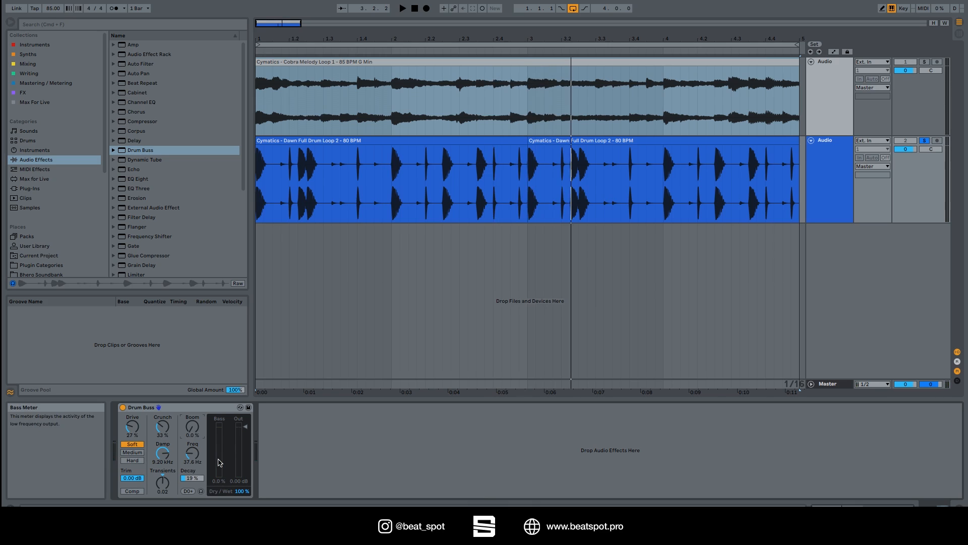
Enable Boom Audition and play the loop to hear only the low-frequency enhancement.
{"action": "left_click_drag", "start_coordinate": [239, 449], "coordinate": [239, 464]}
{"action": "left_click_drag", "start_coordinate": [237, 480], "coordinate": [238, 482]}
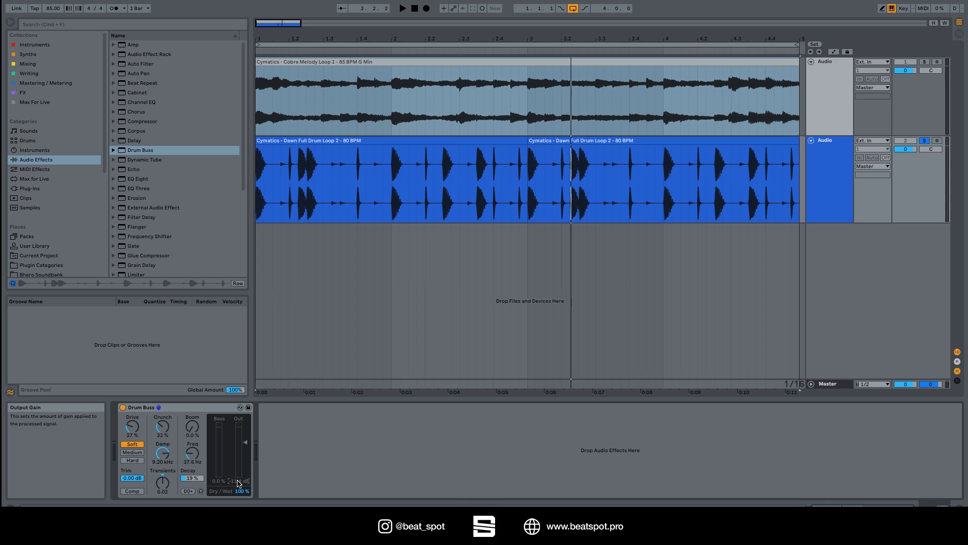
{"action": "left_click", "coordinate": [200, 492]}
{"action": "key", "text": "space"}
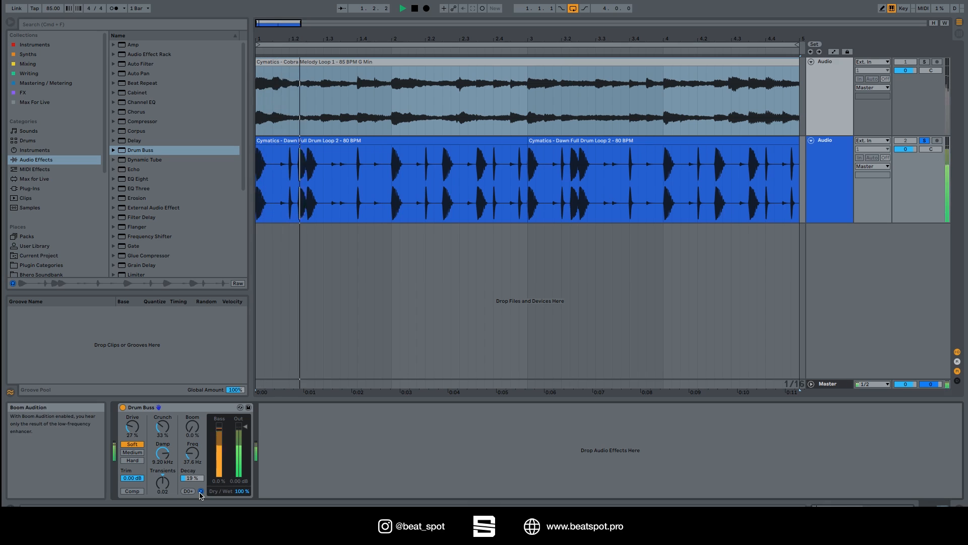
Raise Boom to 89% and set the boom Decay to 36%.
{"action": "left_click_drag", "start_coordinate": [192, 427], "coordinate": [192, 404]}
{"action": "left_click_drag", "start_coordinate": [192, 478], "coordinate": [192, 412]}
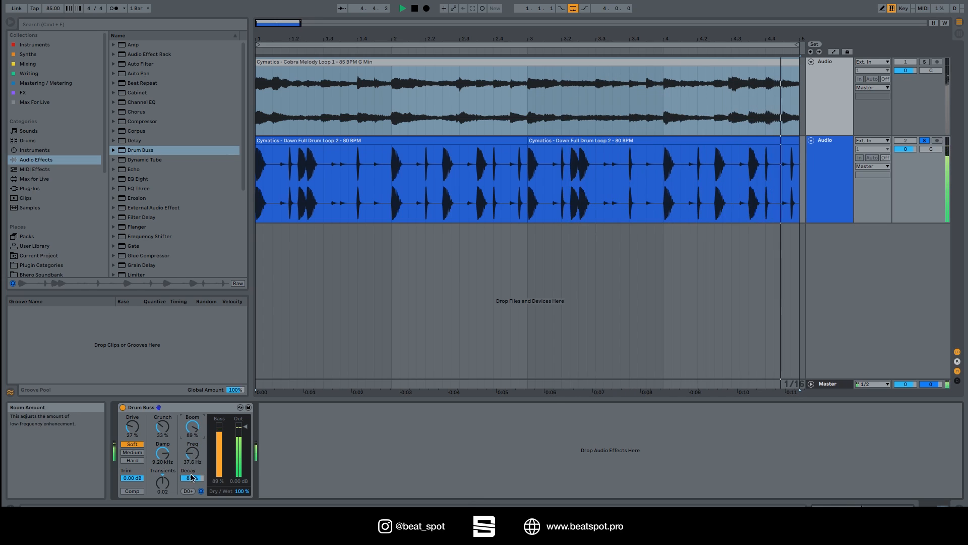
{"action": "left_click_drag", "start_coordinate": [192, 478], "coordinate": [192, 500]}
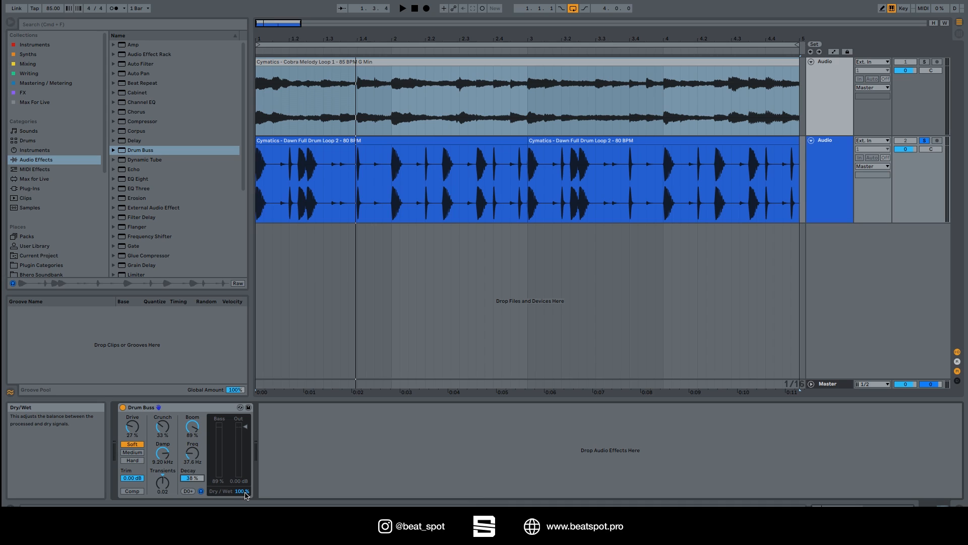
Lower the Drum Buss Dry/Wet to 33%.
{"action": "left_click_drag", "start_coordinate": [246, 495], "coordinate": [246, 510]}
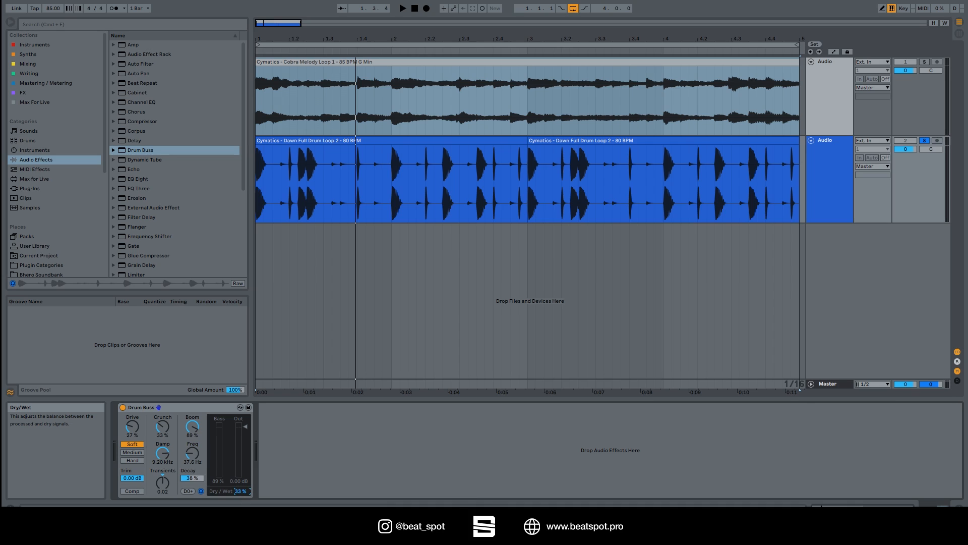